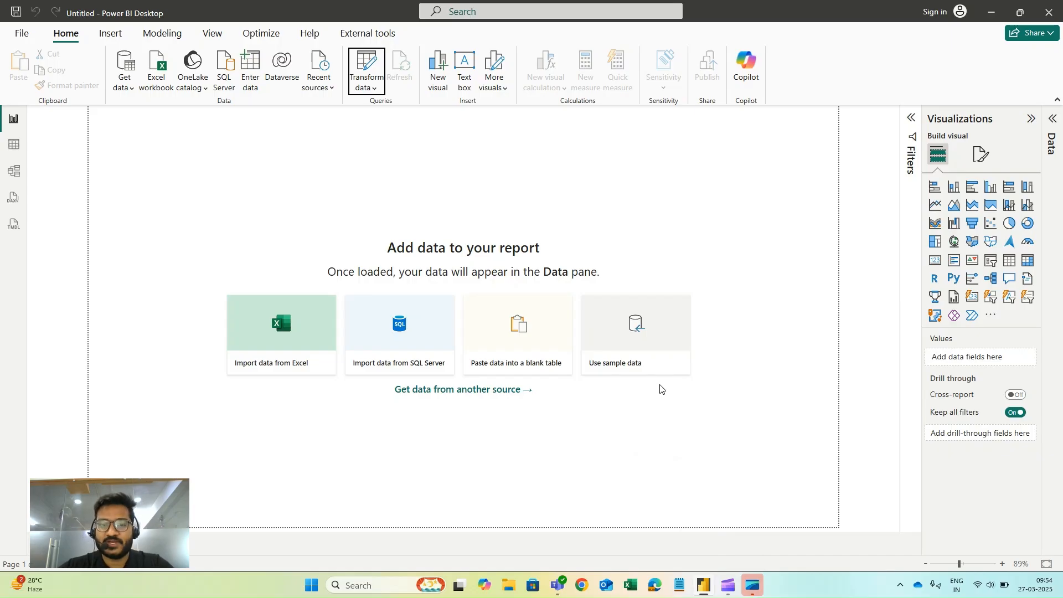
Step: Open the Power Query Editor and start a new manually entered table
click(374, 88)
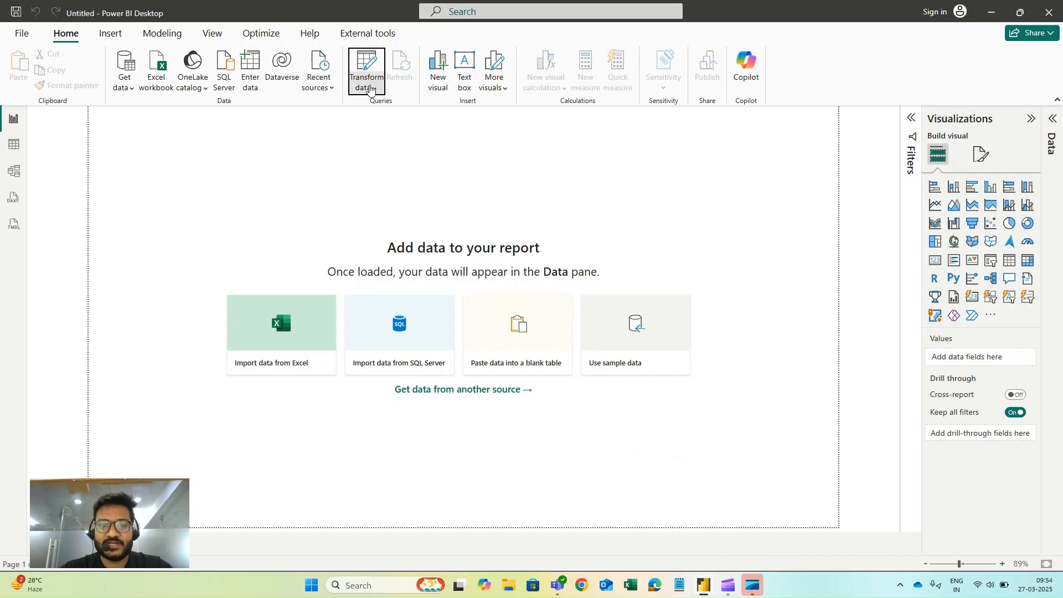
click(395, 111)
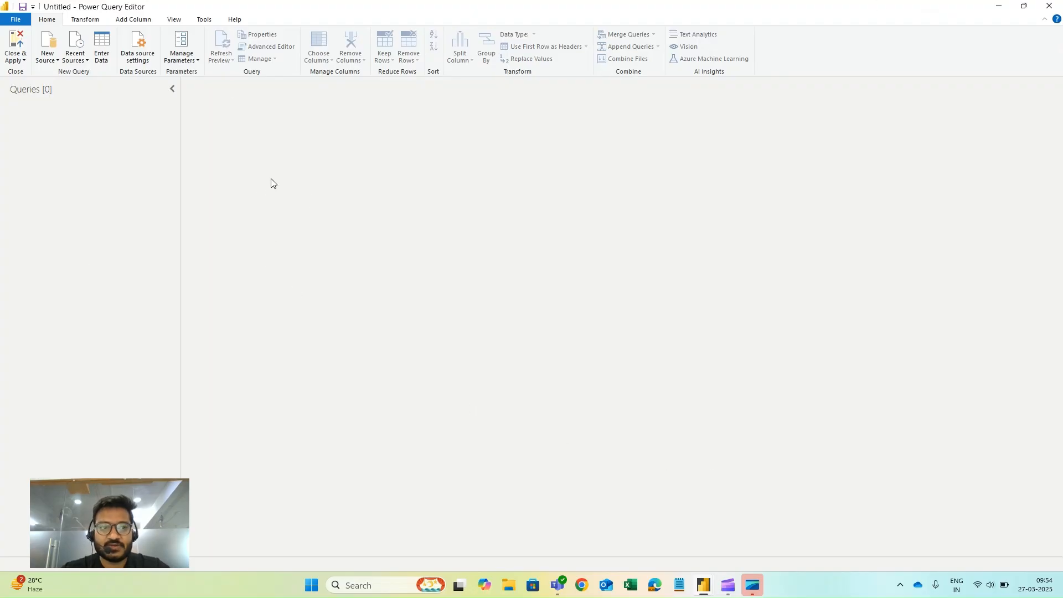
click(109, 61)
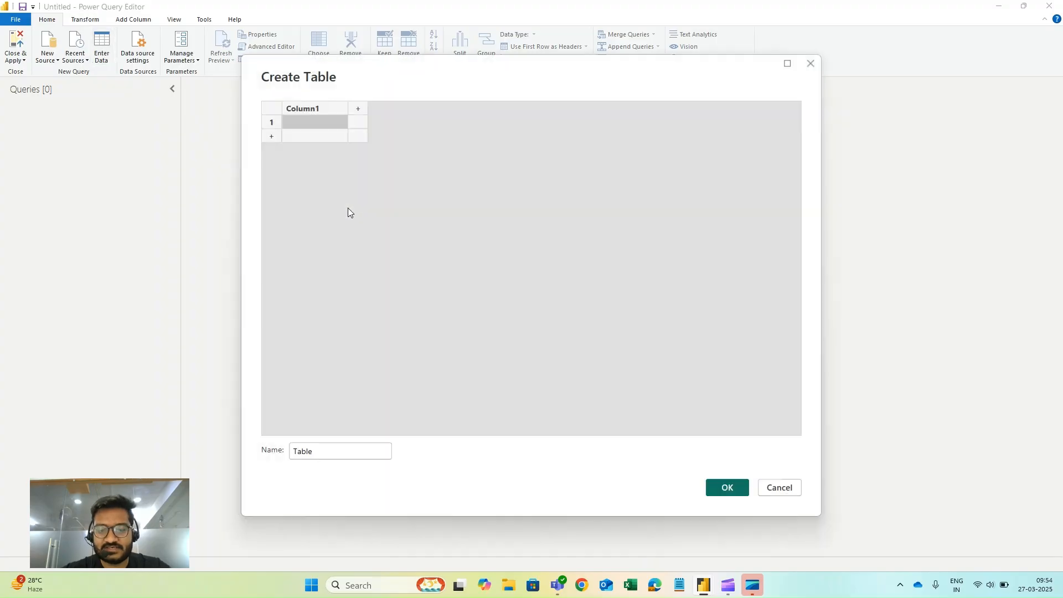
Step: Set up three columns in the new table named Employee ID, Salary and age
double_click(324, 111)
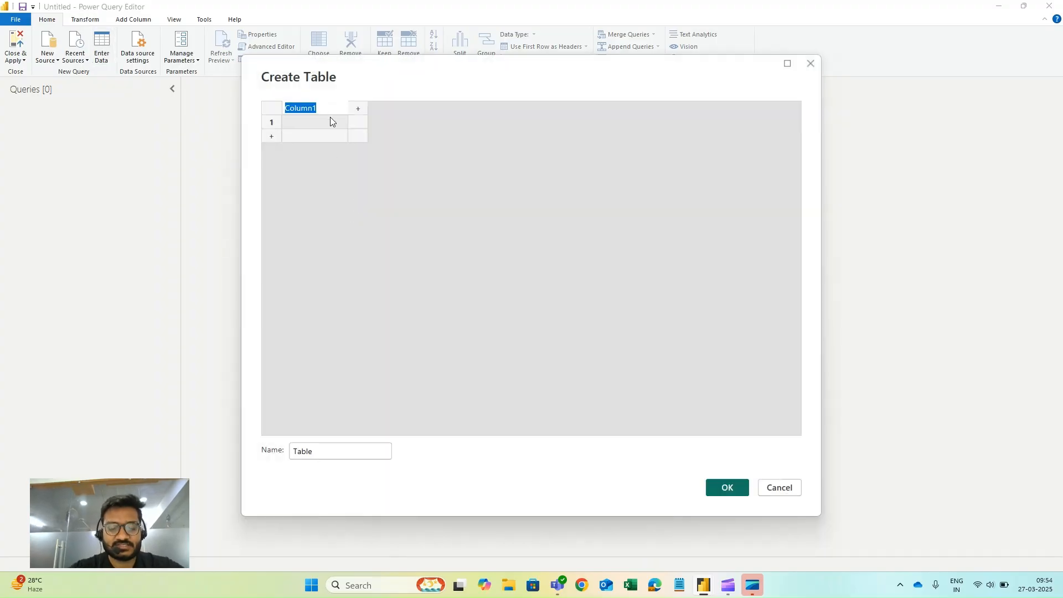
text(Employee ID)
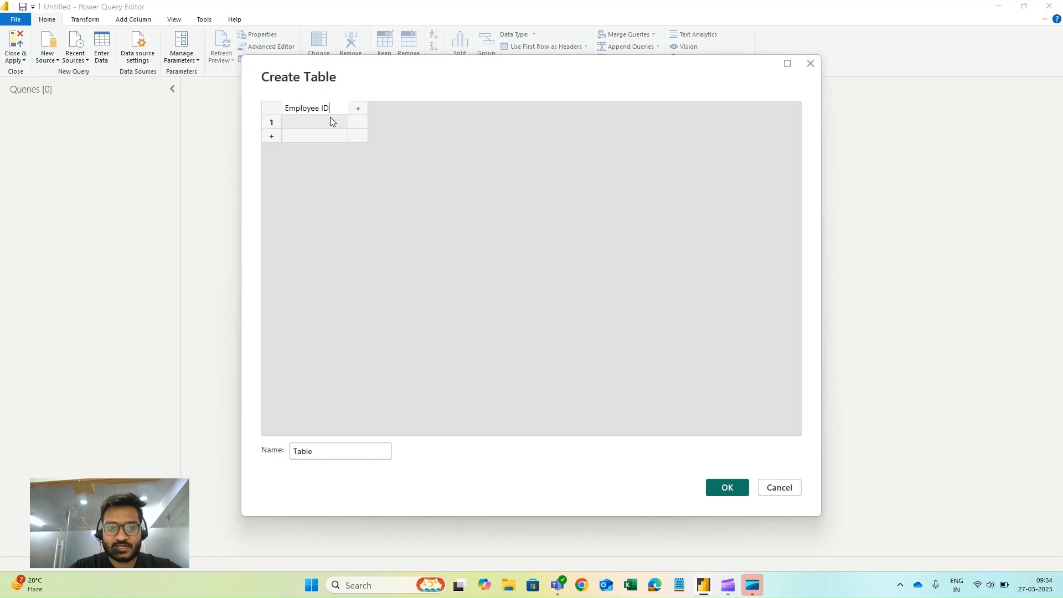
click(363, 109)
text(Sal)
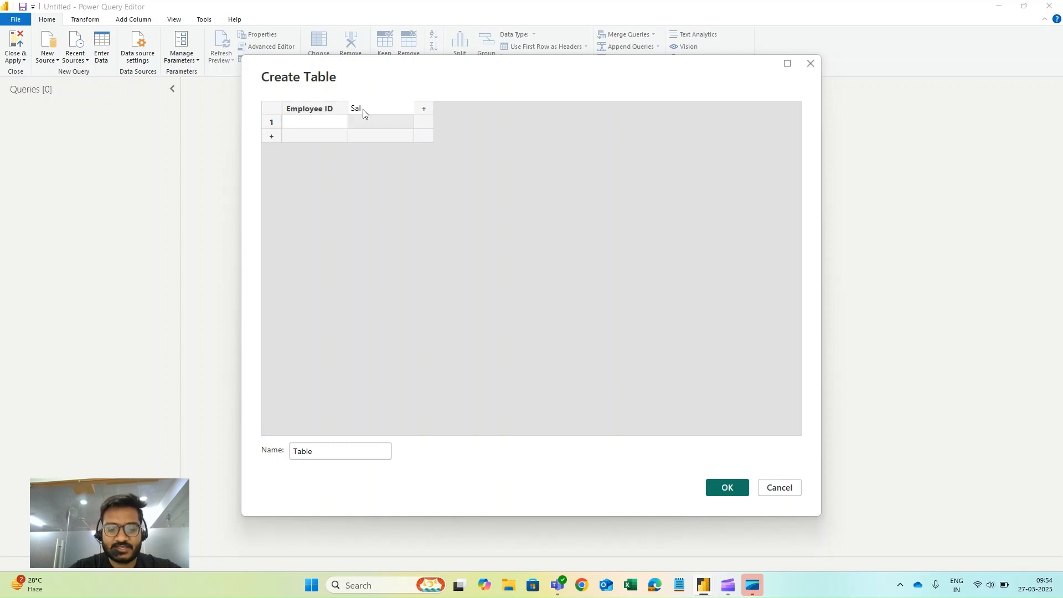
text(ary)
click(428, 103)
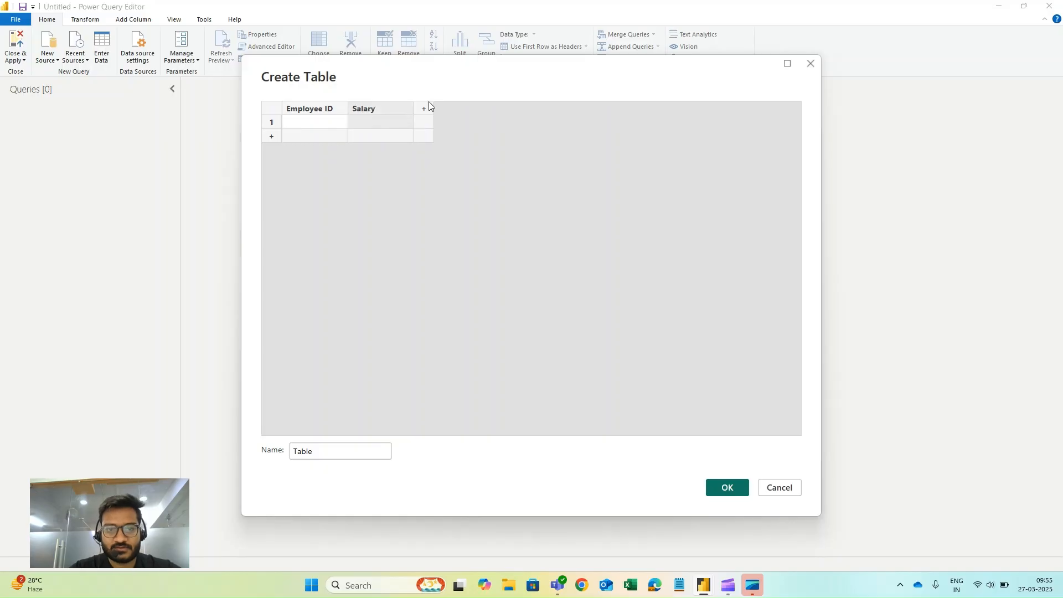
text(age)
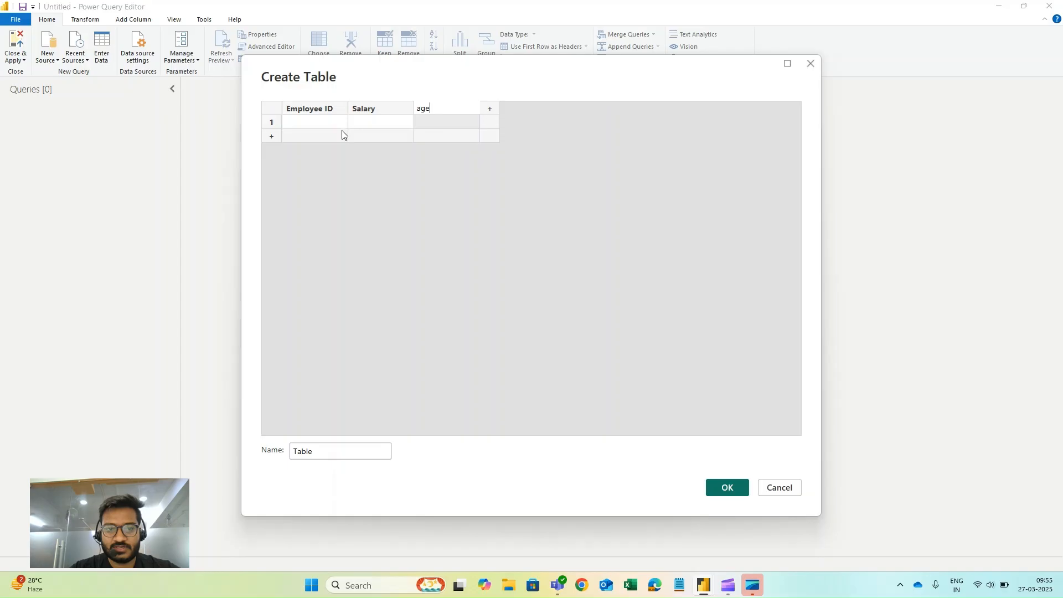
Step: Fill the Employee ID column with 1, 2 and 3 in consecutive rows
click(318, 125)
text(1)
key(Return)
text(2)
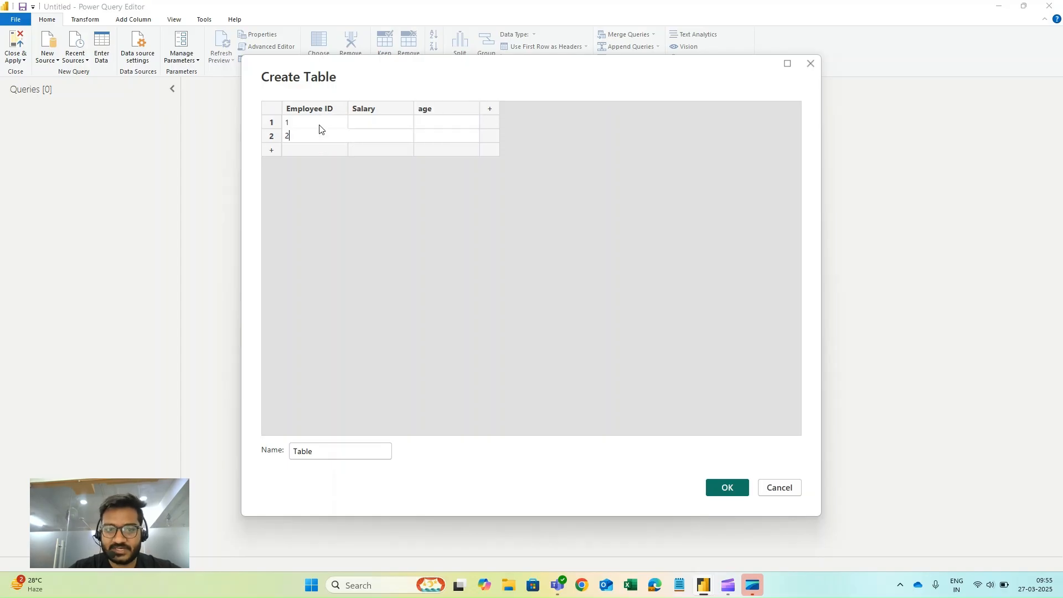
key(Return)
text(3)
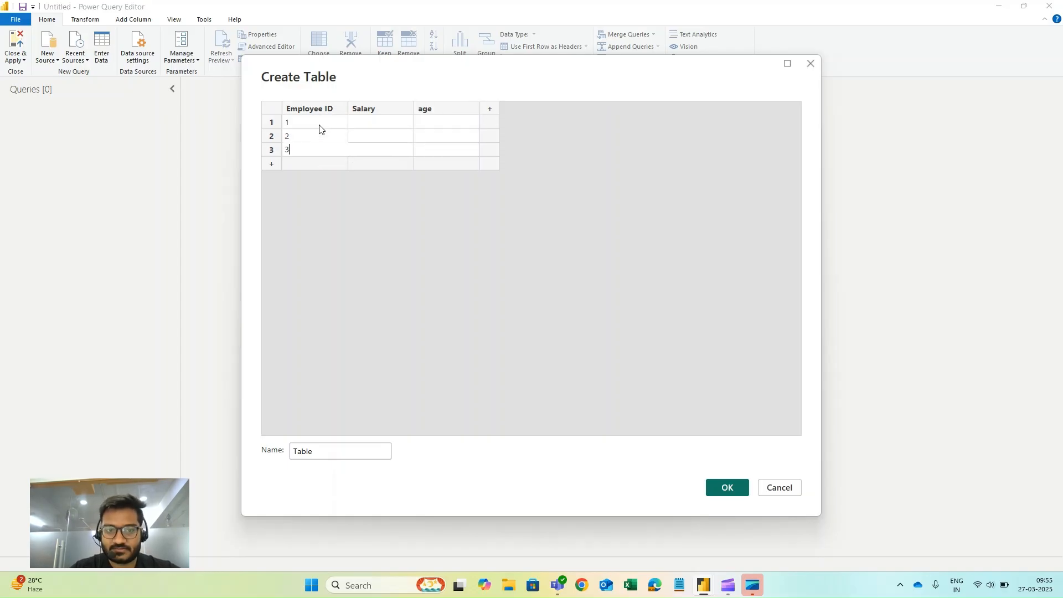
Step: Fill the Salary column with 2500, 3500 and 4500 for the three rows
click(387, 123)
text(2500)
key(Return)
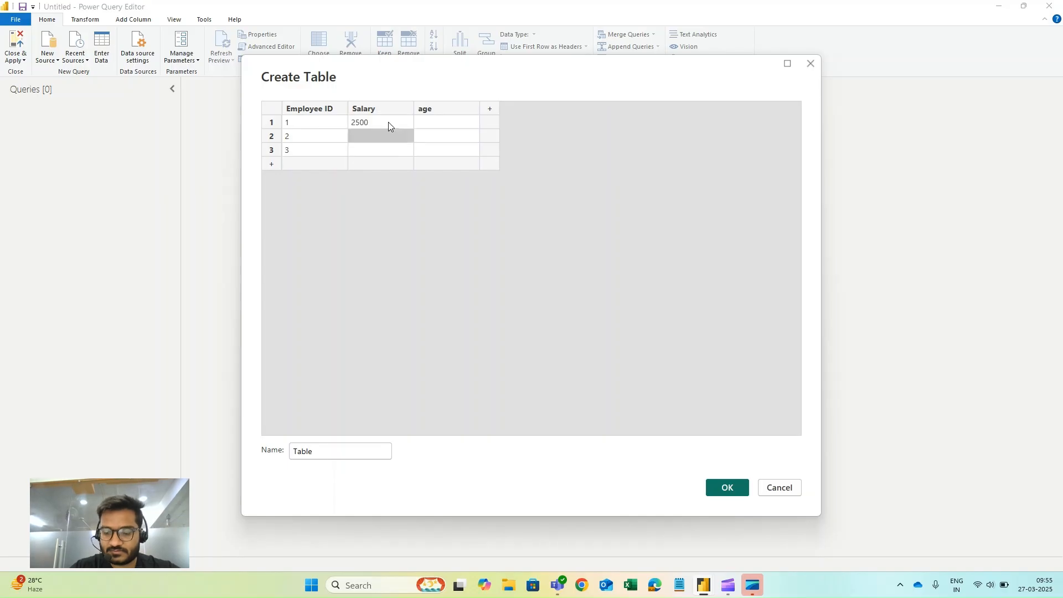
text(3500)
key(Return)
text(4500)
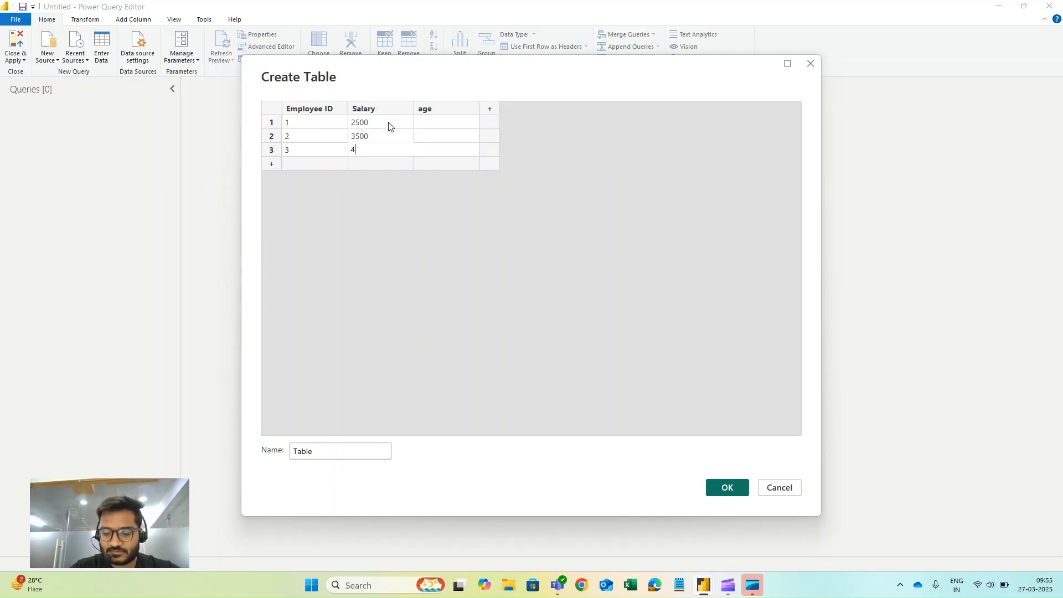
Step: Fill the age column with 15, 32 and 16, and create the table
click(446, 121)
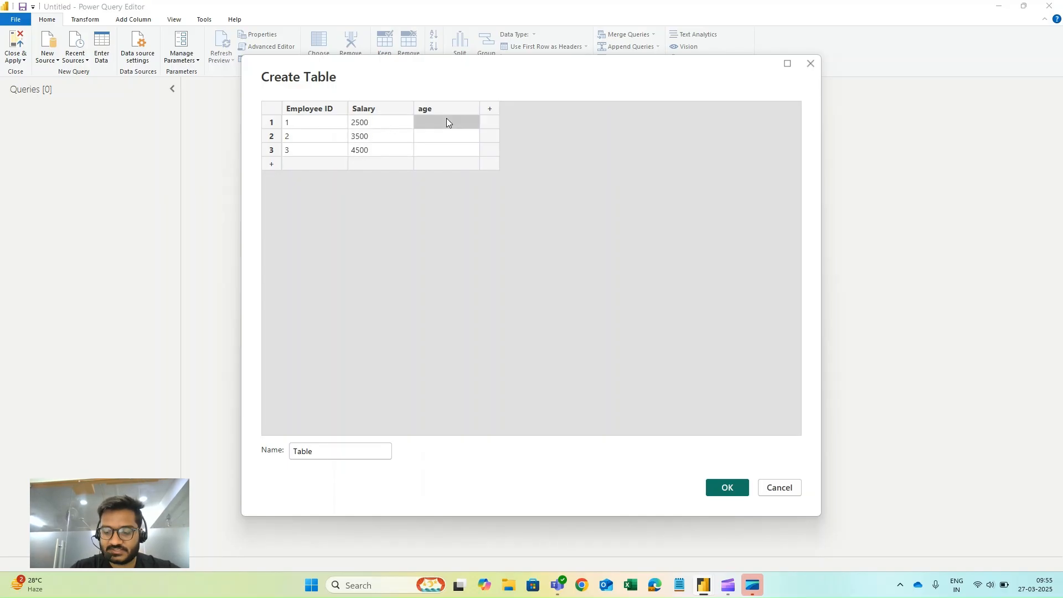
text(15)
key(Return)
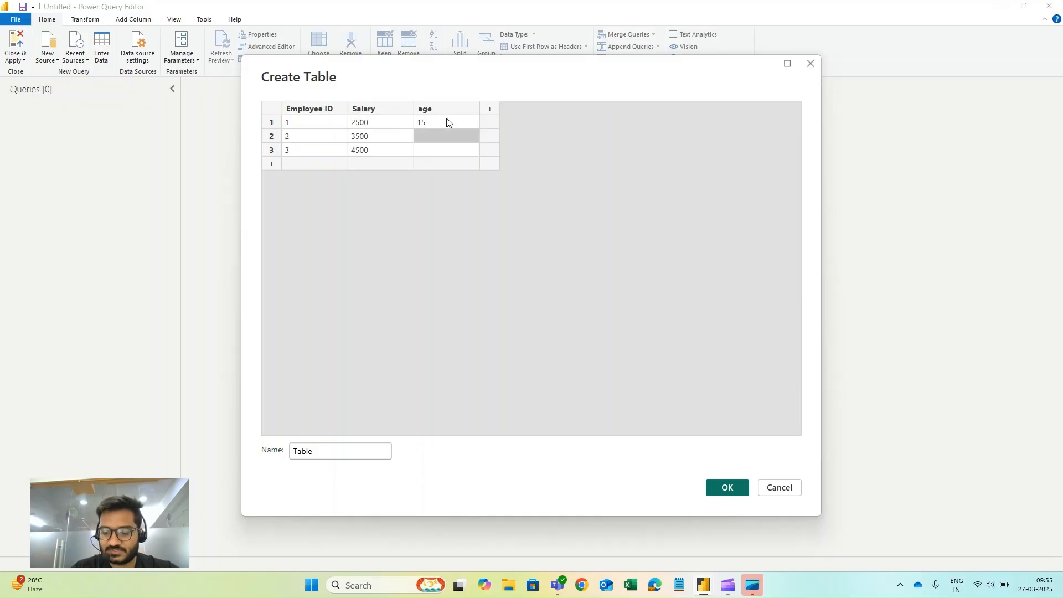
text(32)
key(Return)
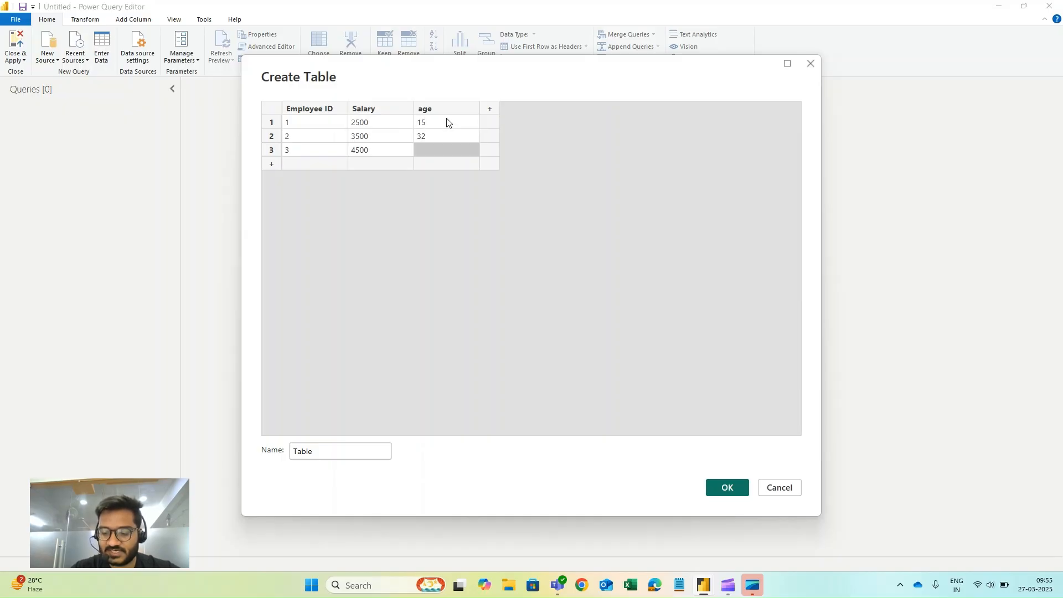
text(16)
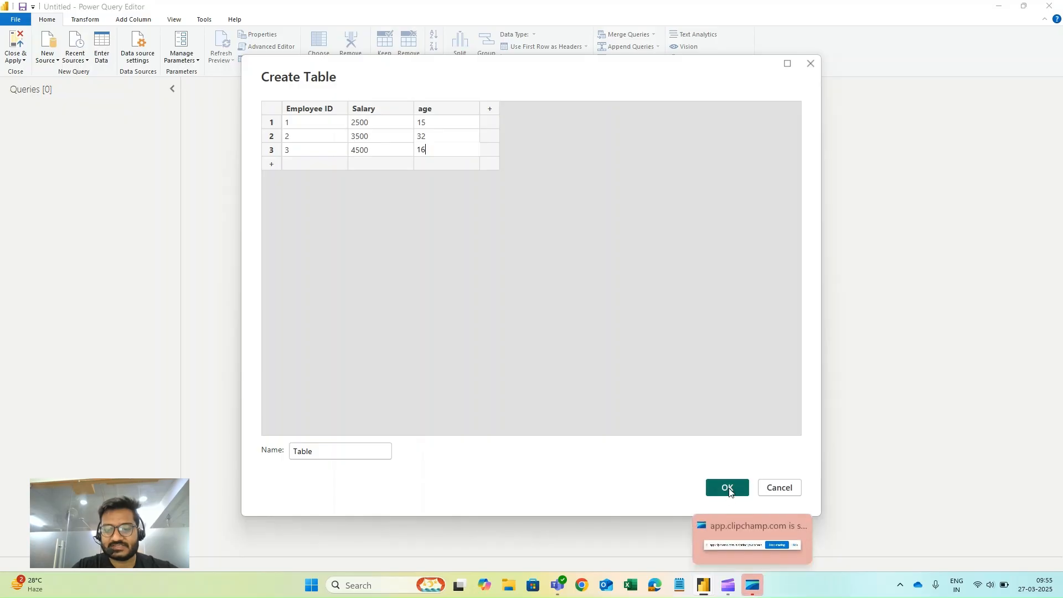
click(726, 487)
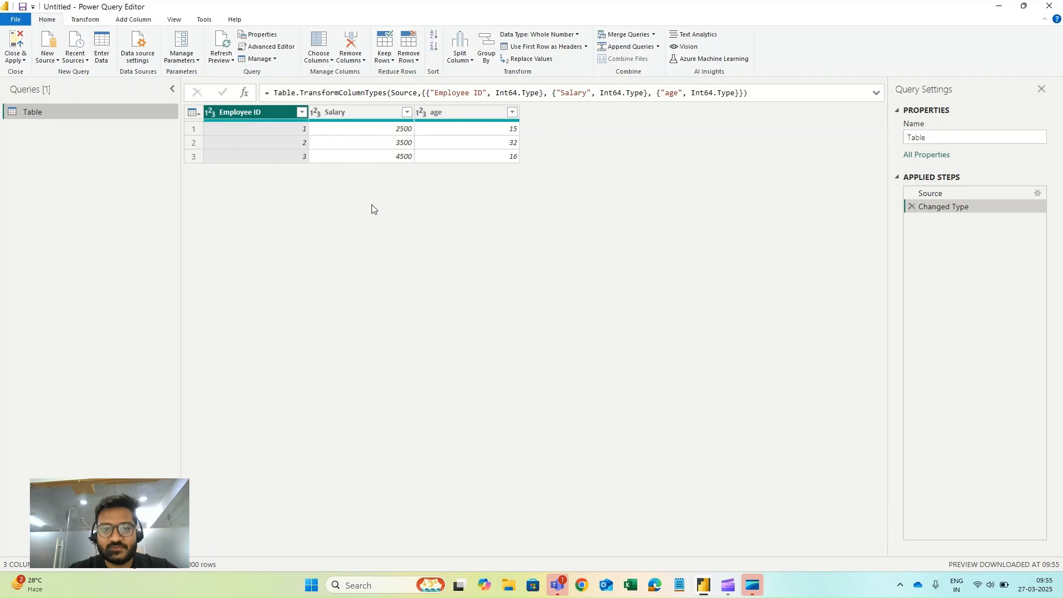
Step: Rename the query columns Employee ID, Salary and age to E ID, Salary_ and Age
double_click(253, 114)
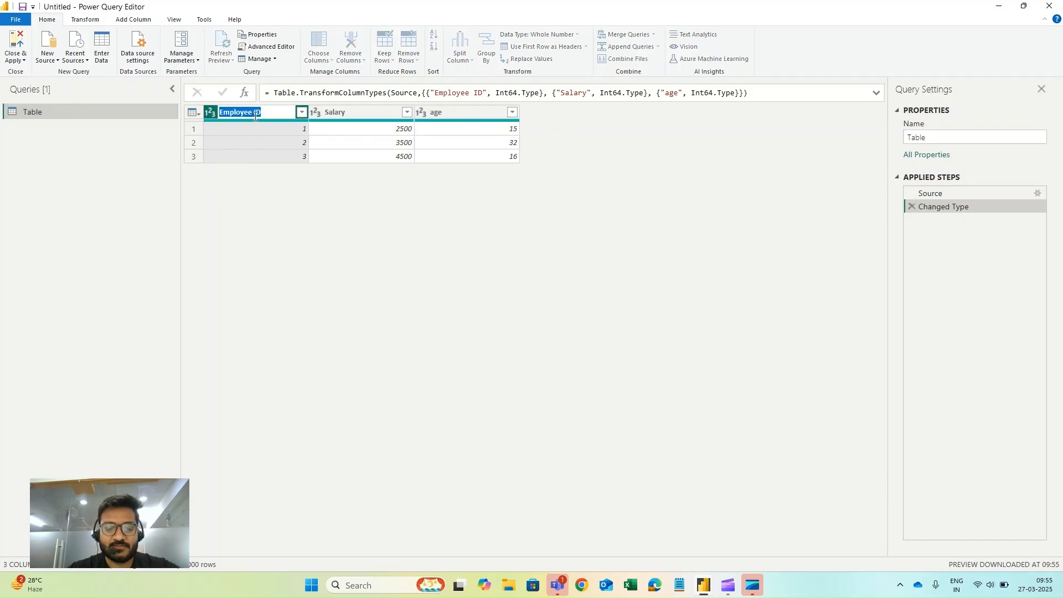
text(E ID)
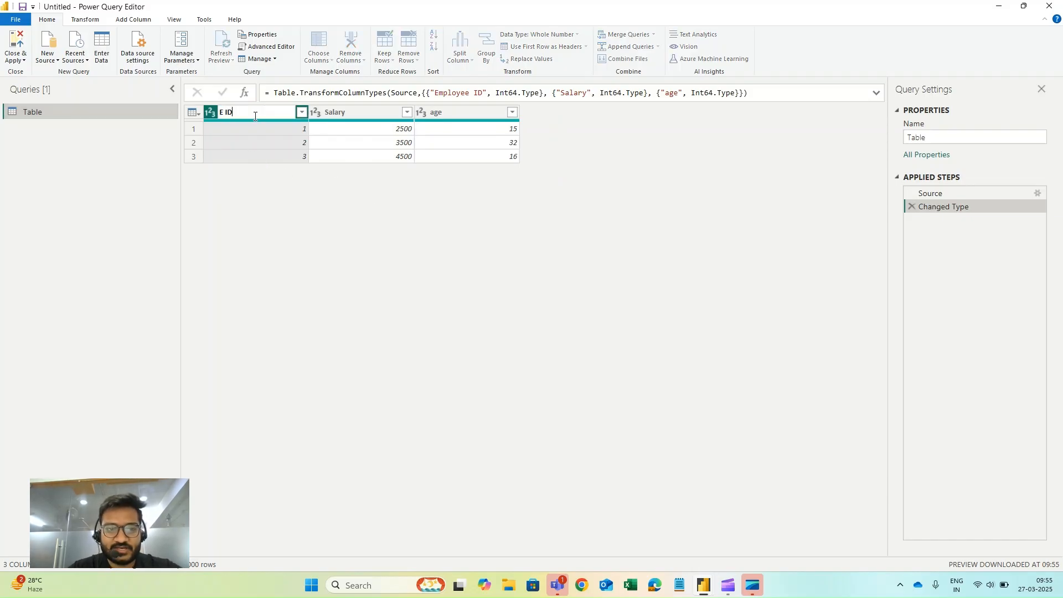
key(Return)
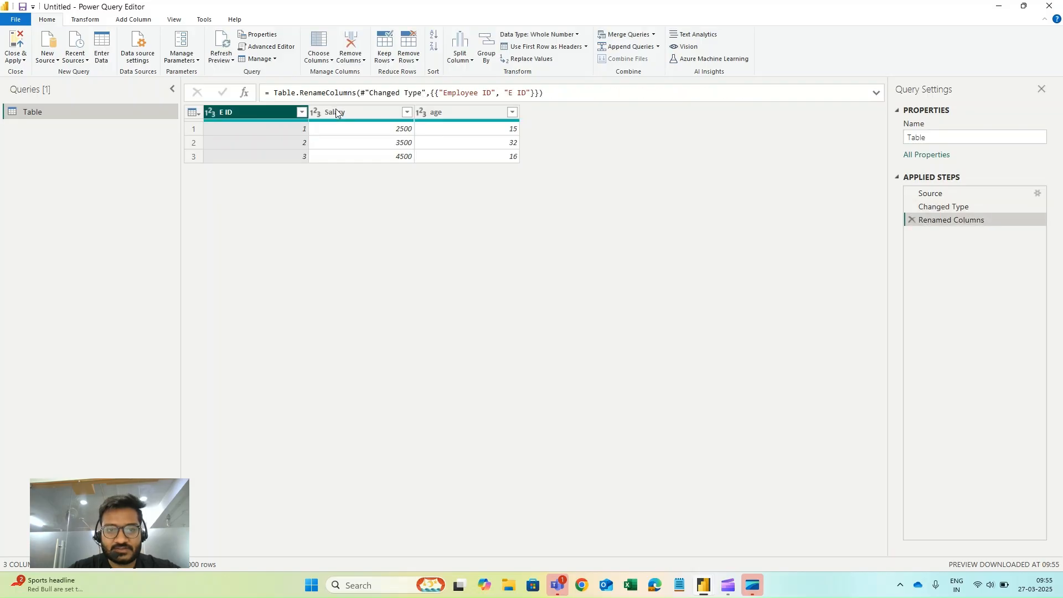
double_click(344, 112)
text(Sal)
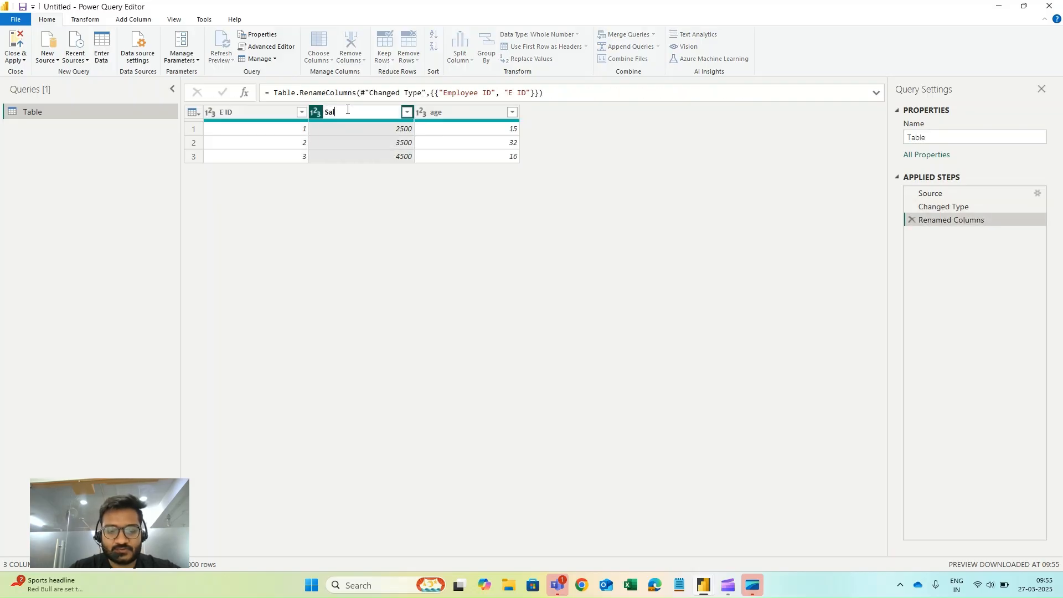
text(ary)
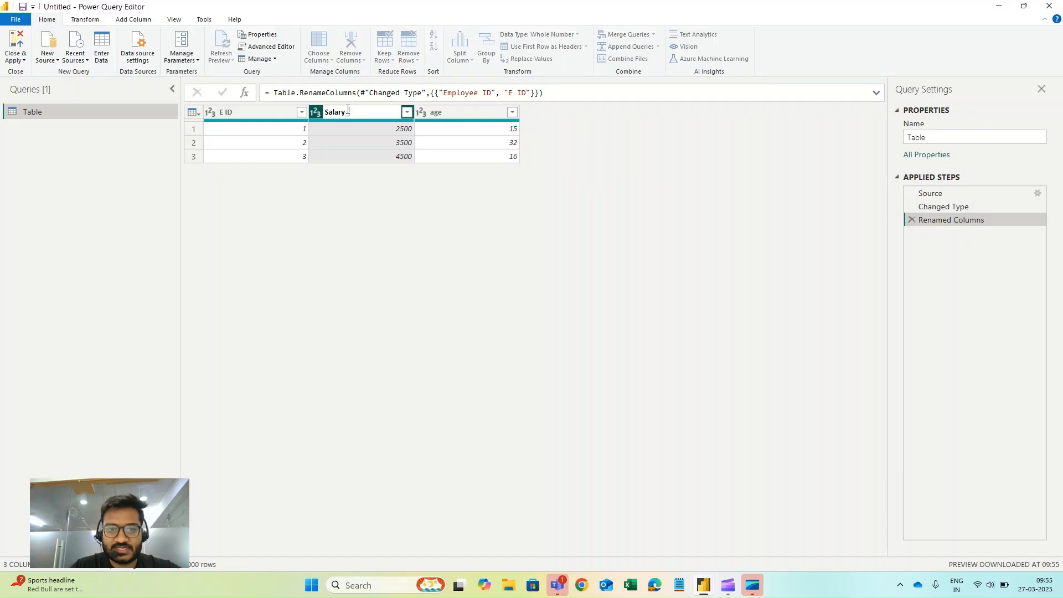
text(_)
key(Return)
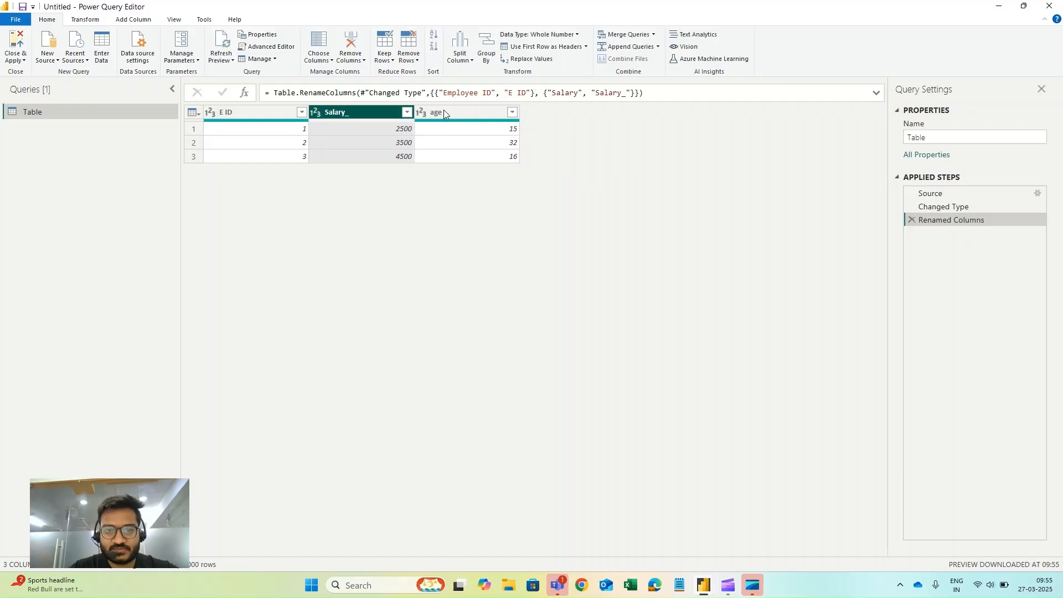
double_click(433, 113)
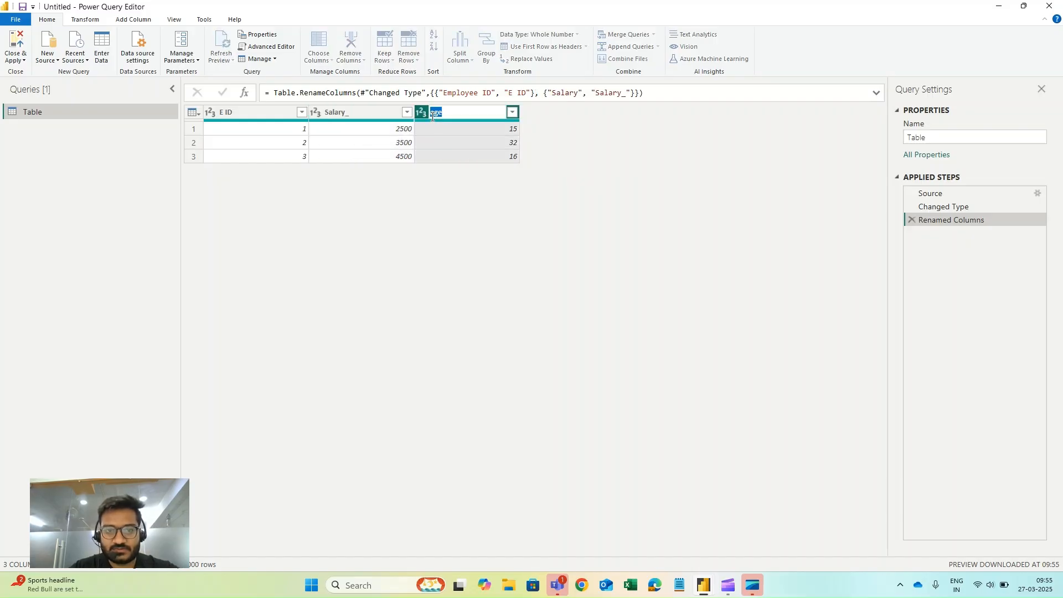
text(Age)
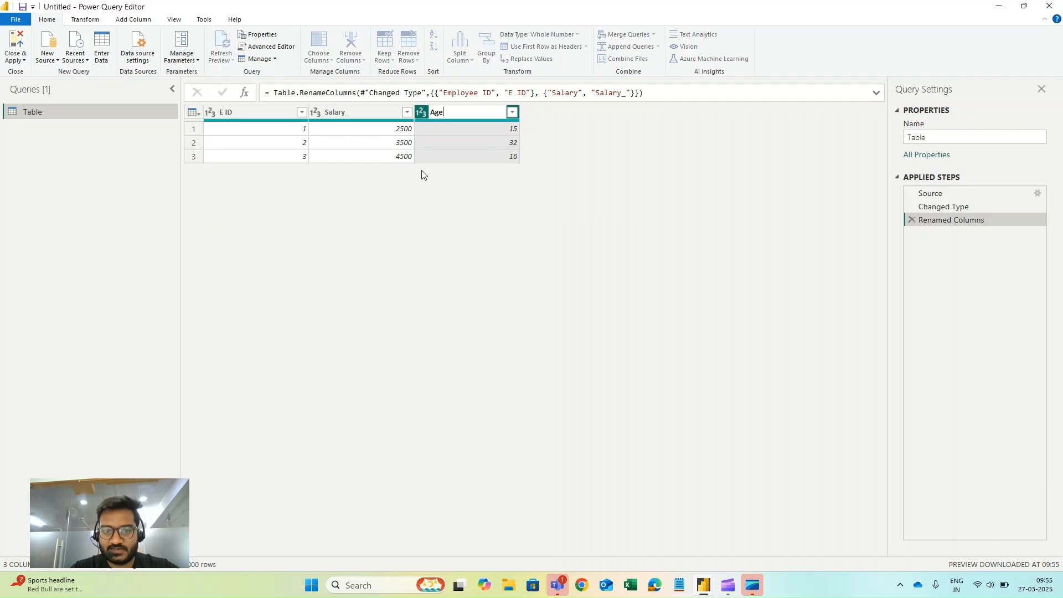
key(Return)
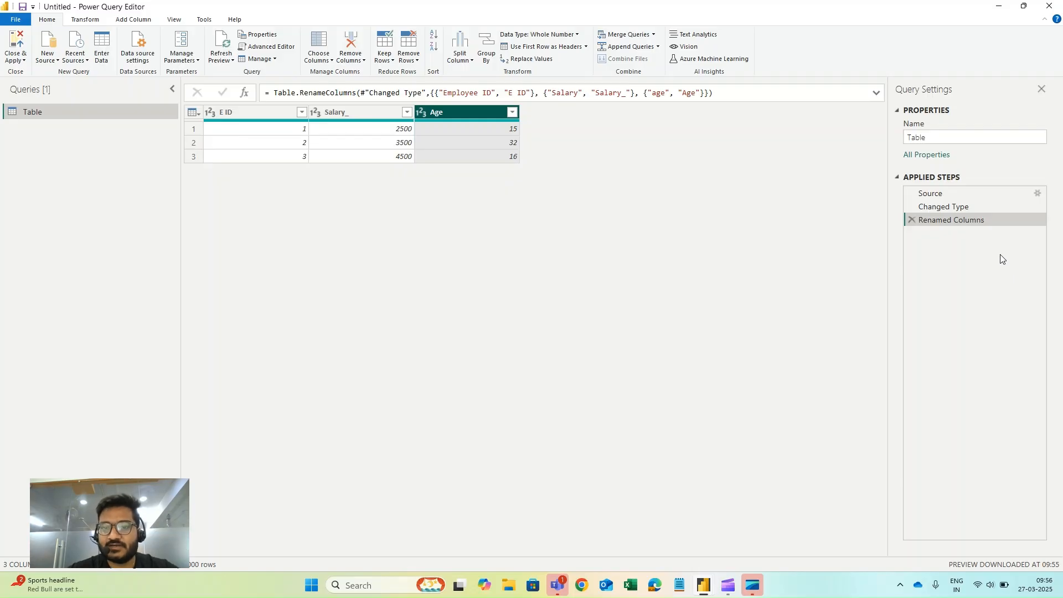
Step: Edit the table data in the query's Source step to delete the age column
click(958, 211)
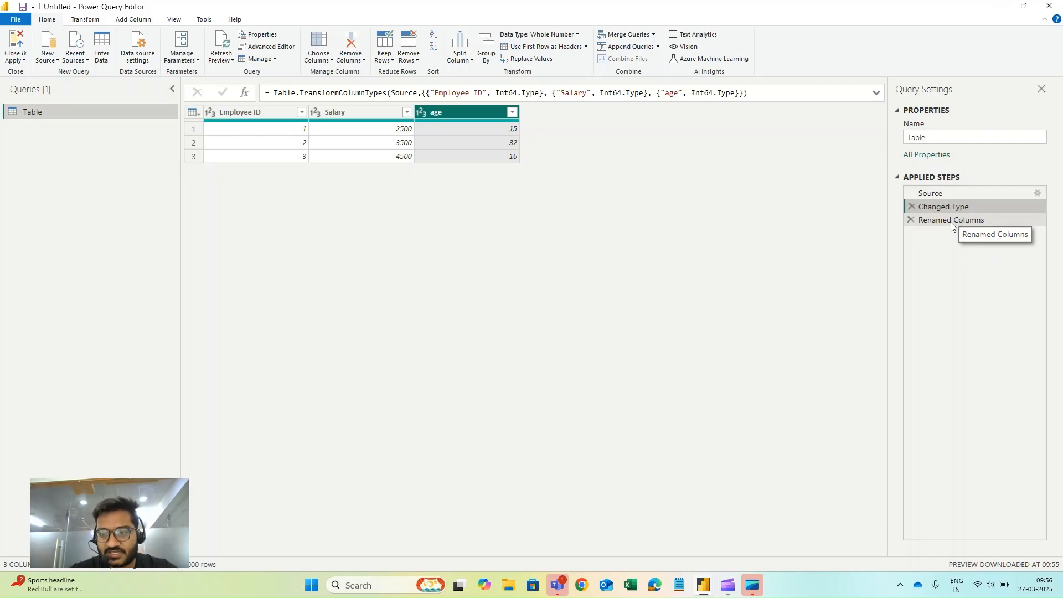
click(951, 222)
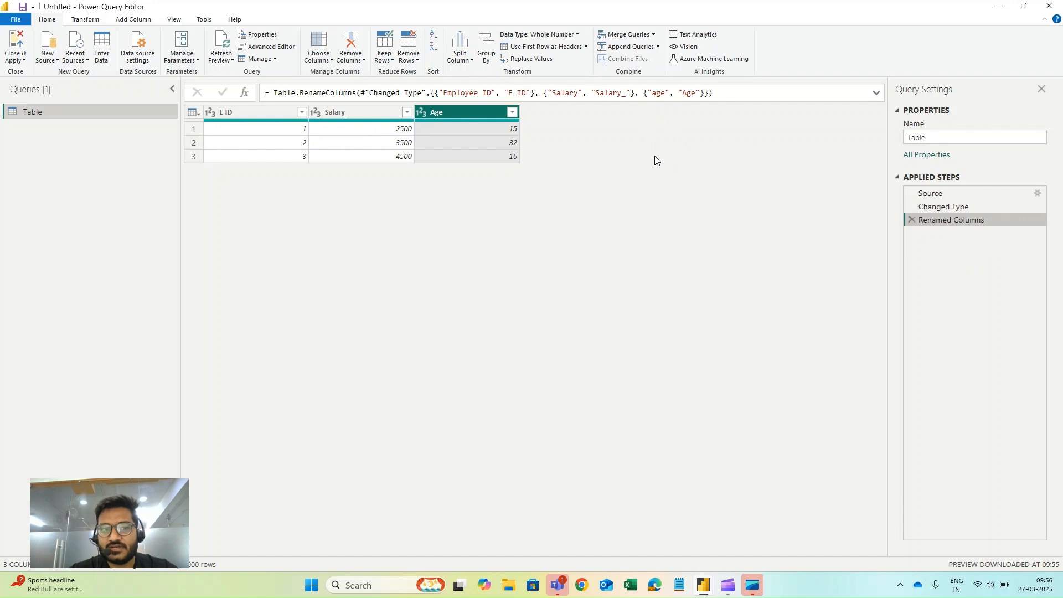
click(942, 193)
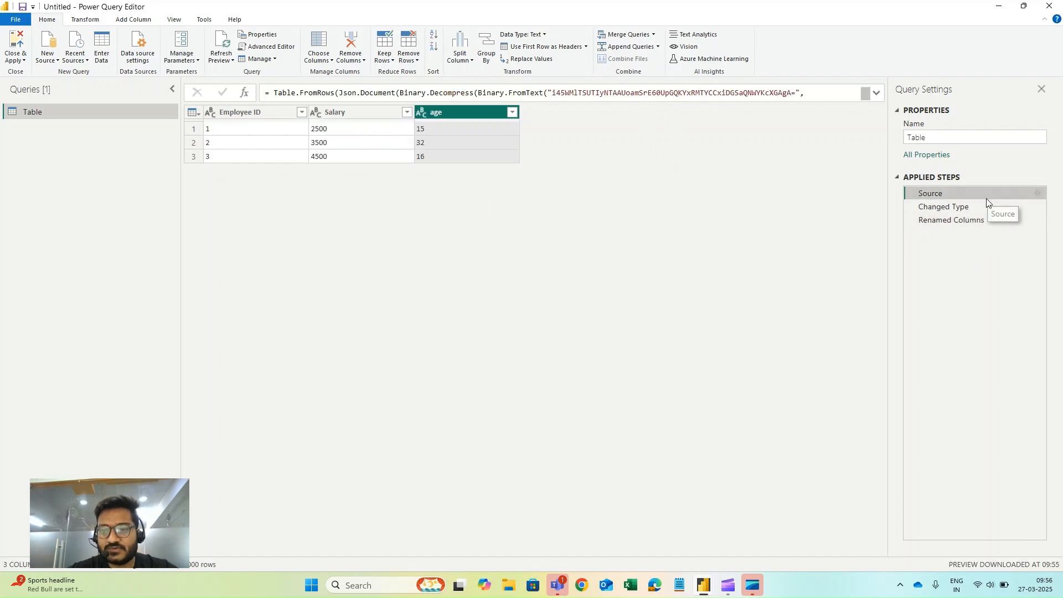
click(1038, 193)
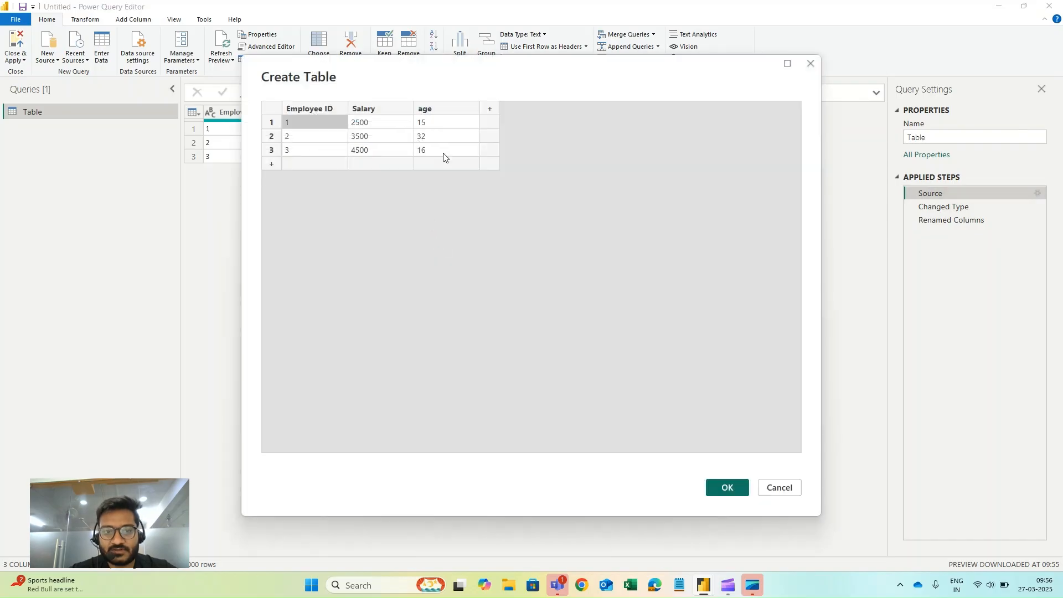
click(432, 109)
key(Delete)
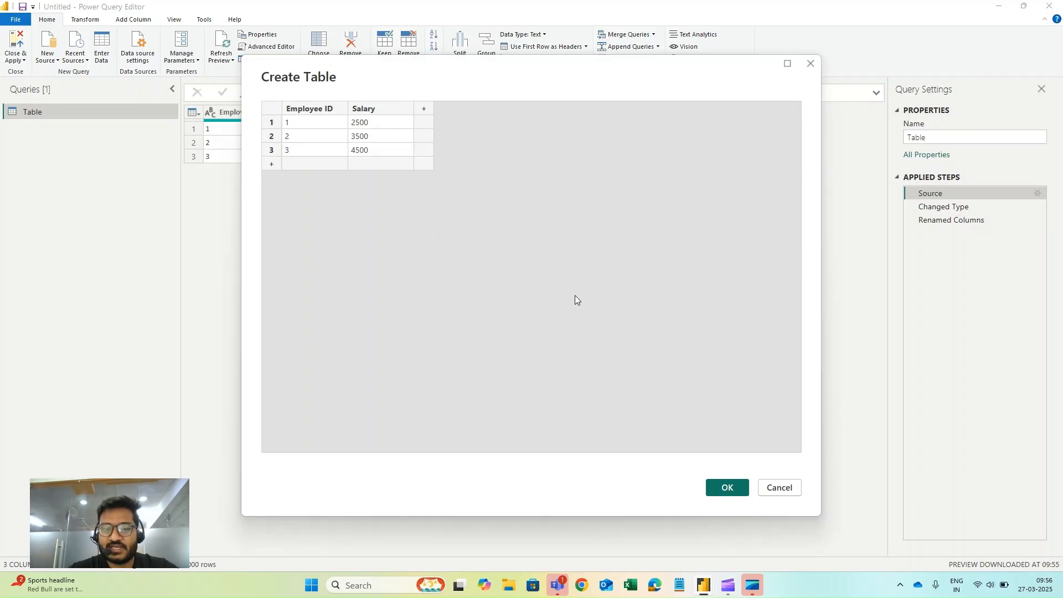
click(727, 488)
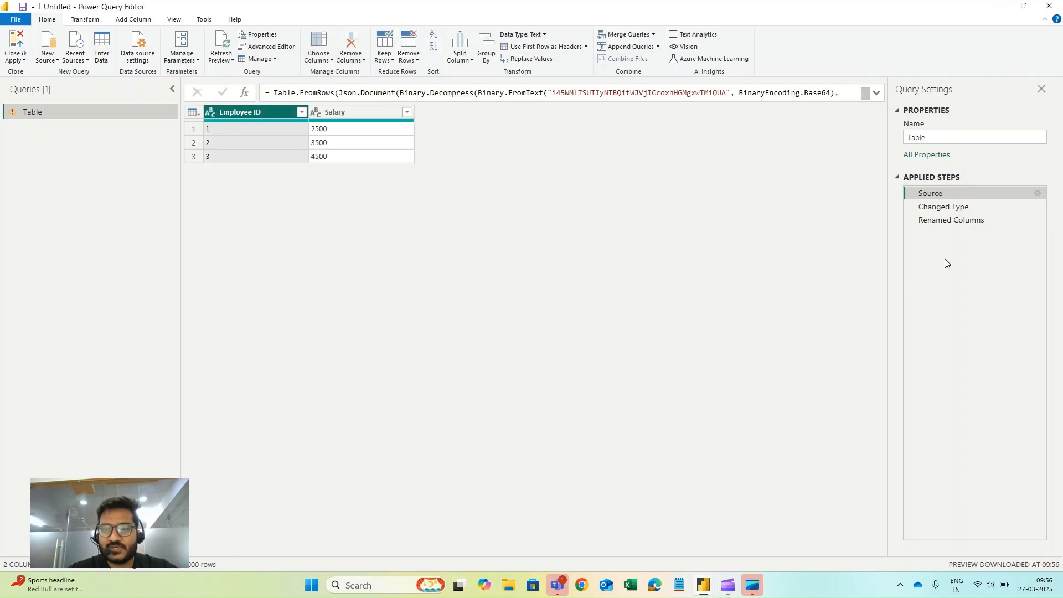
Step: Delete the Changed Type step from the query's applied steps
click(911, 206)
click(664, 322)
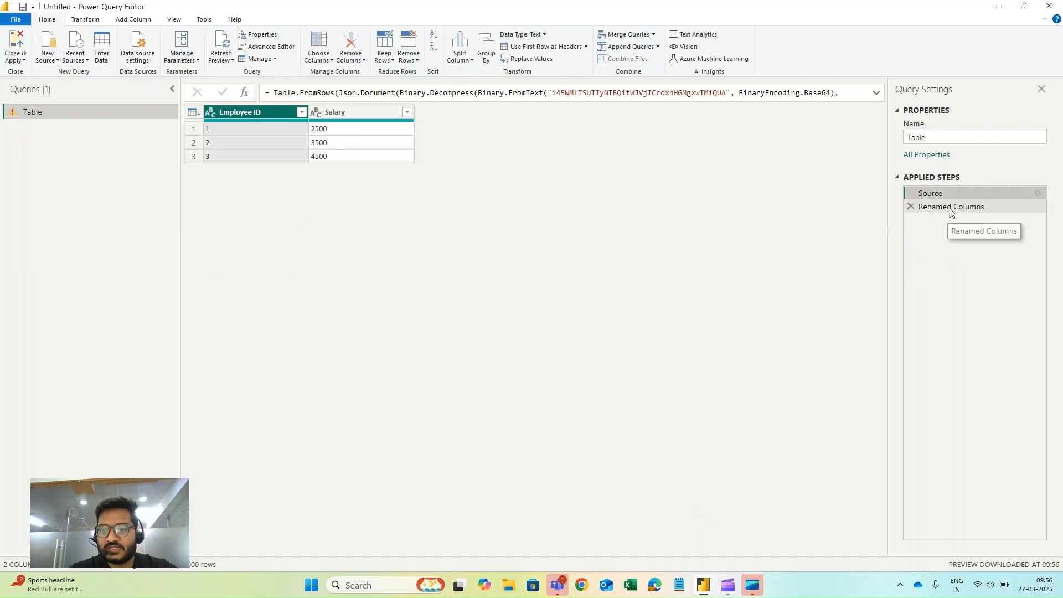
Step: Examine the age rename pair in the Renamed Columns formula and compare it with the columns in the Source step
click(950, 209)
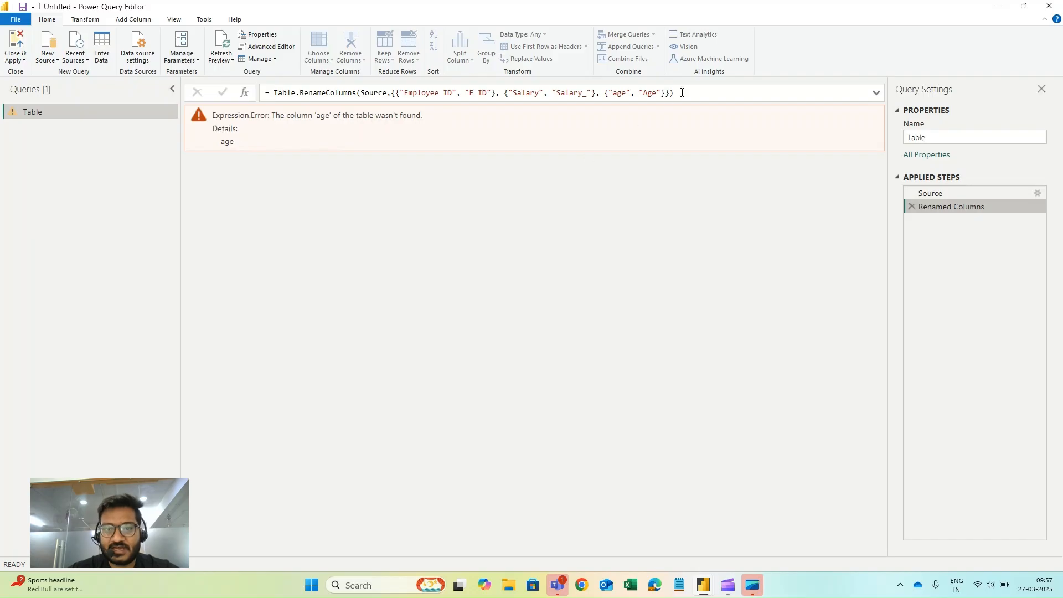
drag(683, 93, 605, 93)
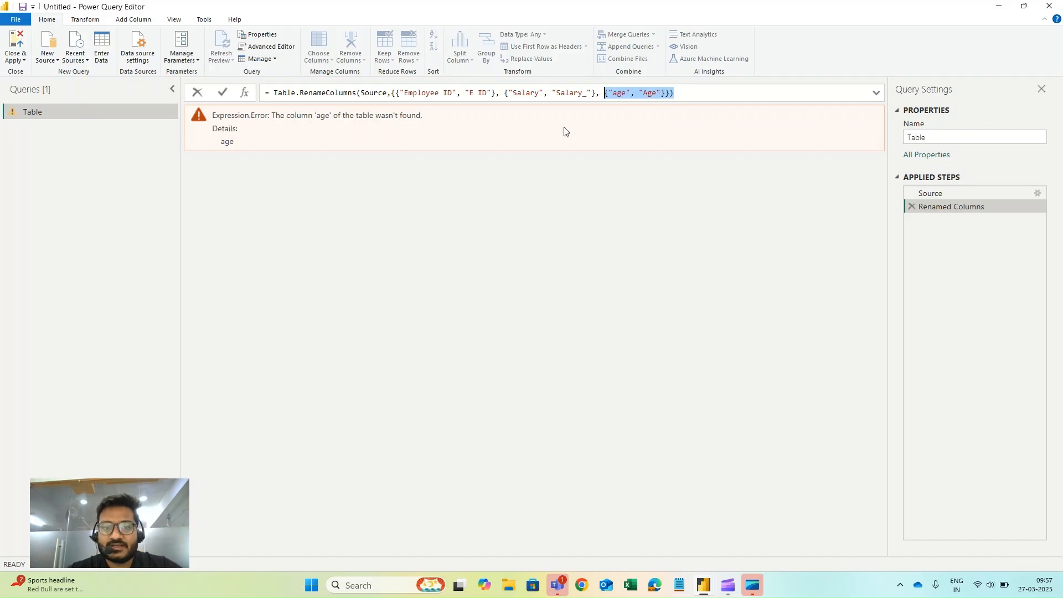
drag(613, 93, 623, 94)
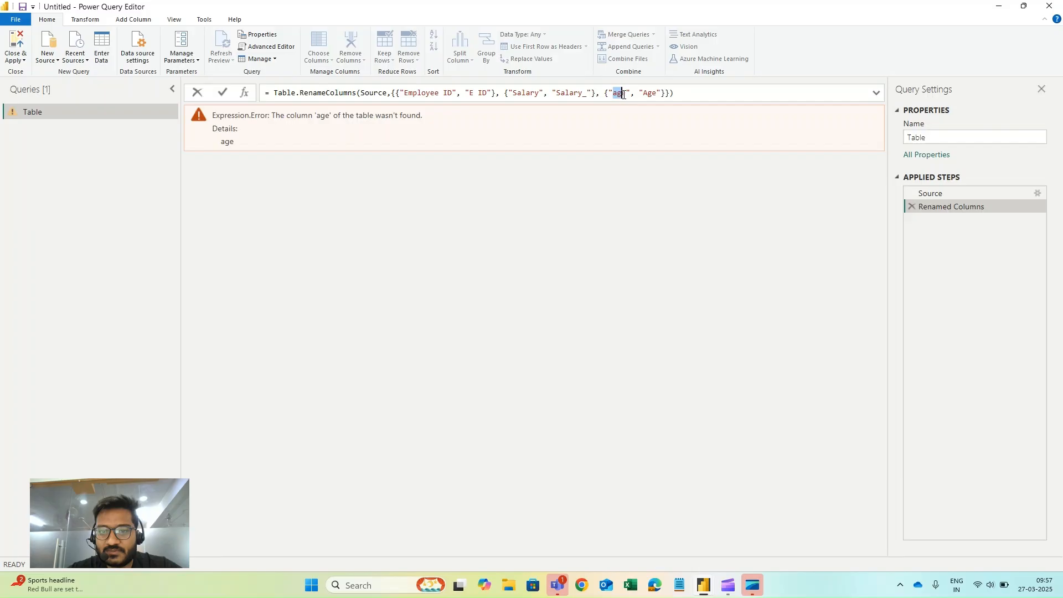
click(929, 193)
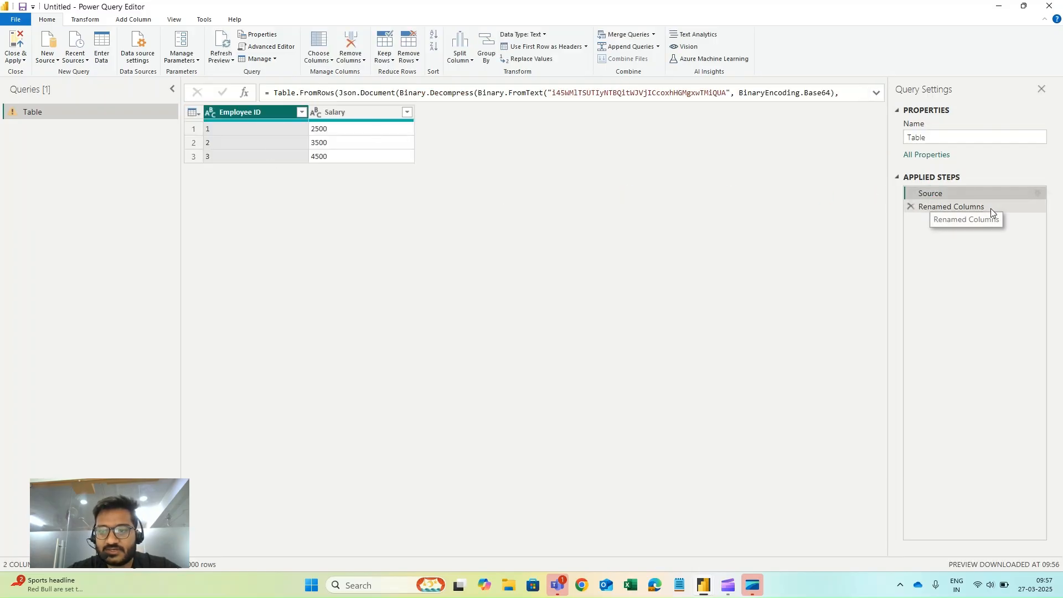
Step: Add MissingField.Ignore as the third argument of Table.RenameColumns in the Renamed Columns step and apply the formula
click(970, 208)
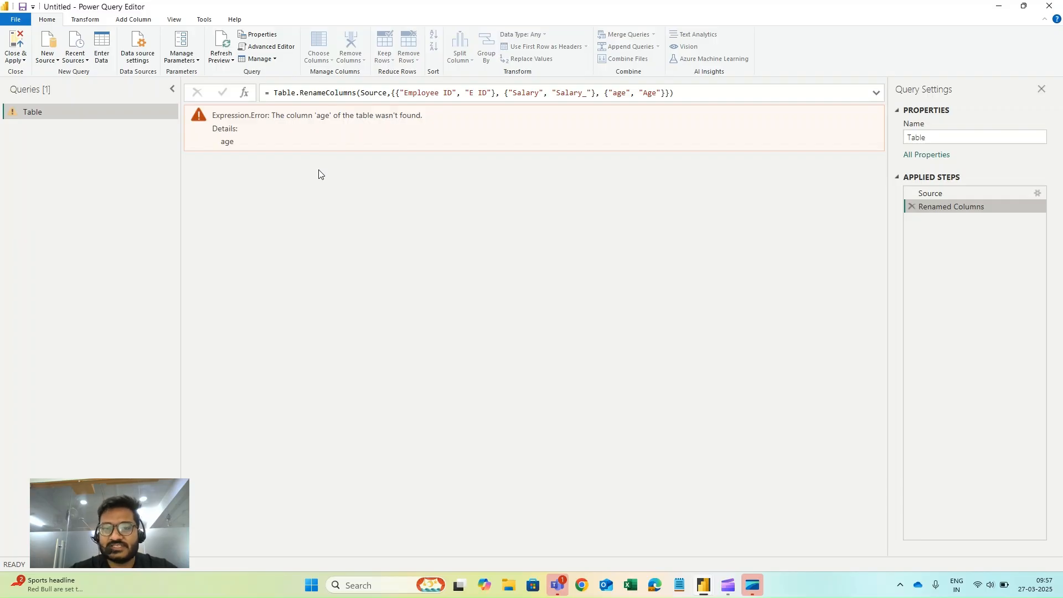
click(671, 93)
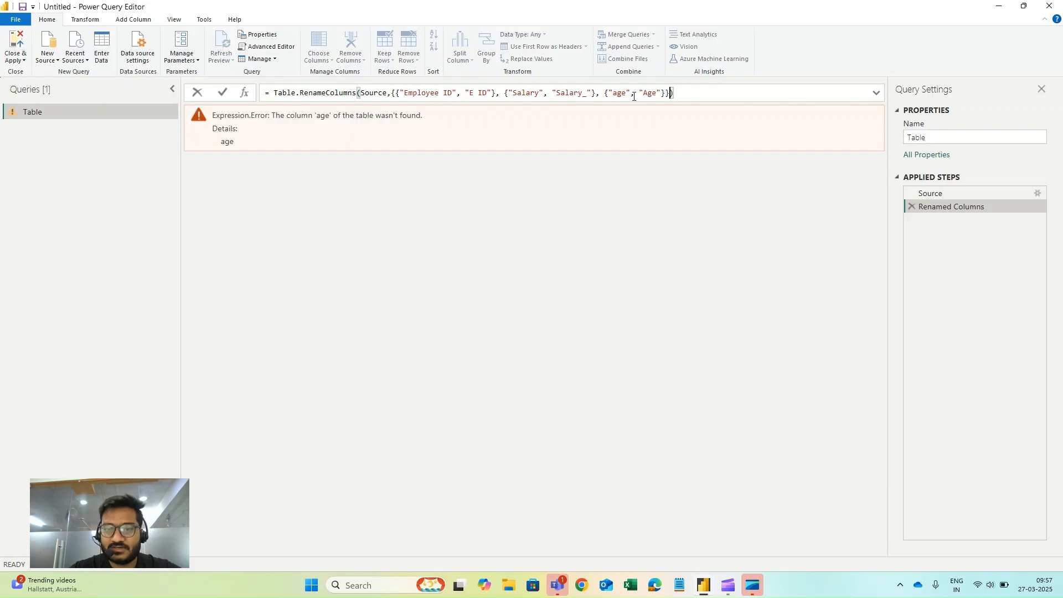
text(,mi)
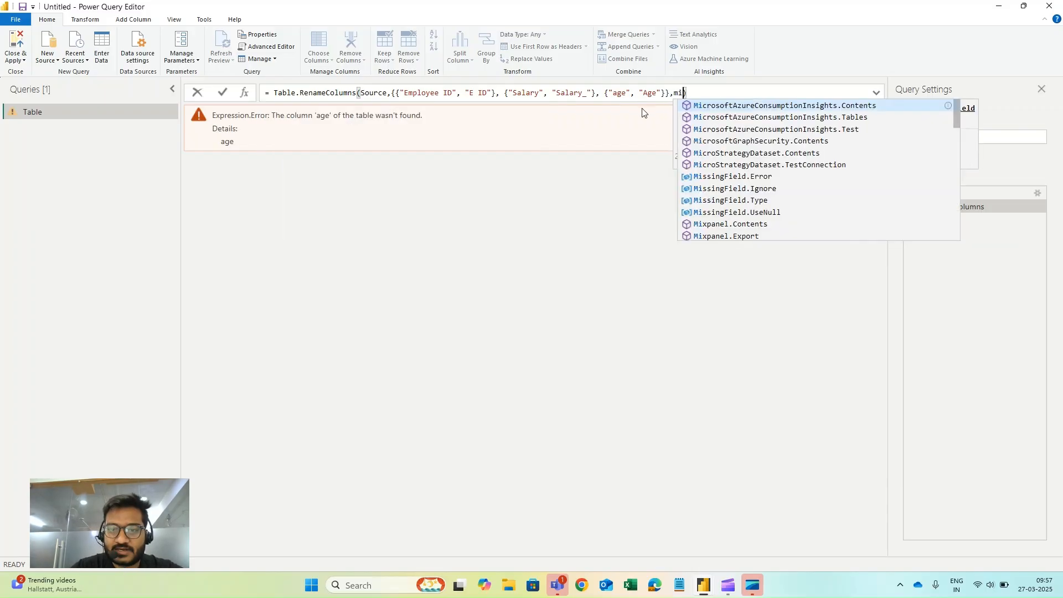
text(ss)
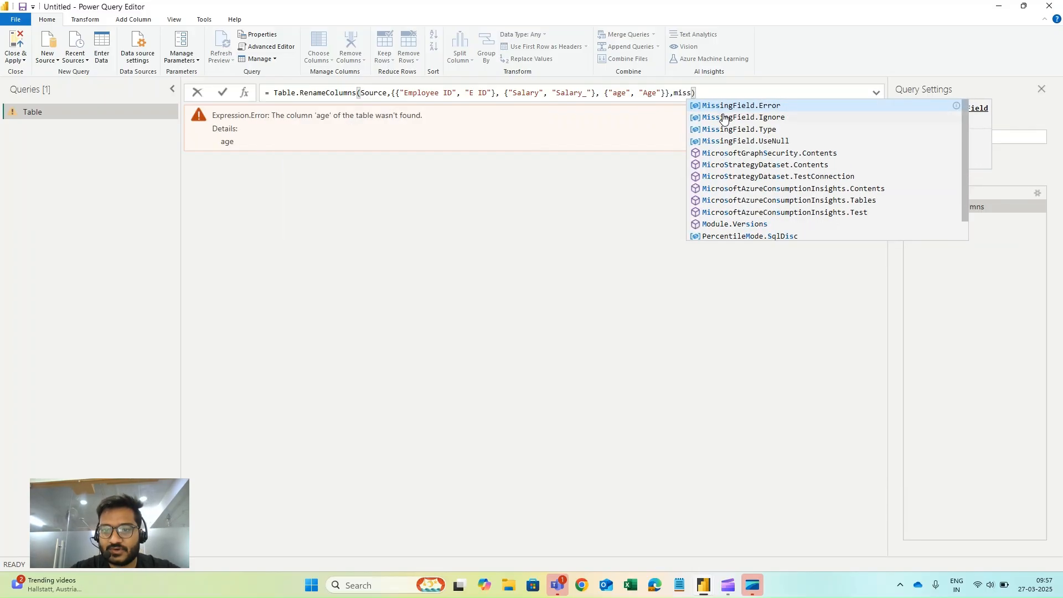
click(728, 118)
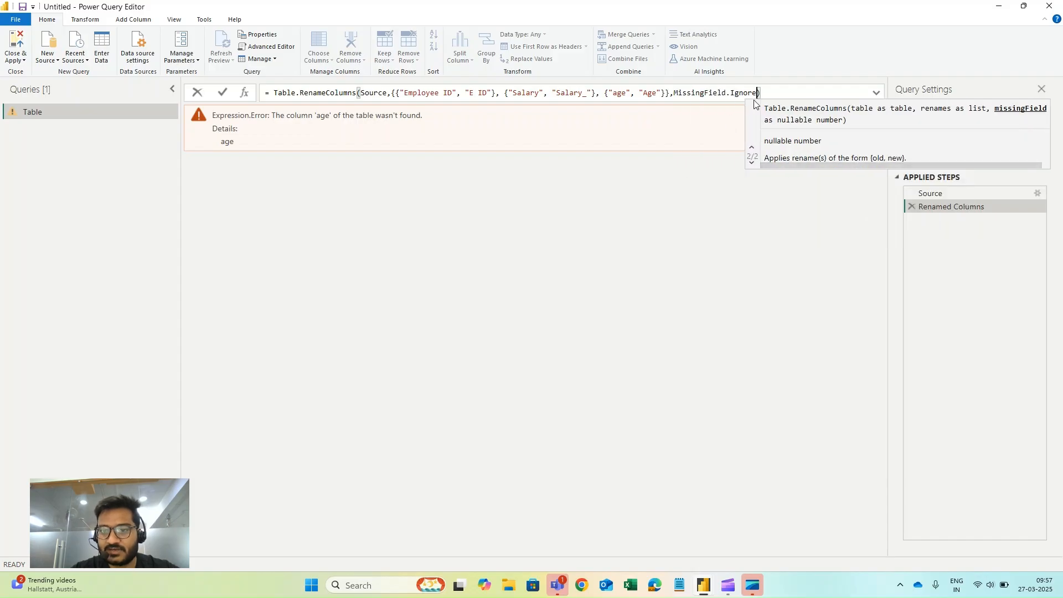
click(775, 93)
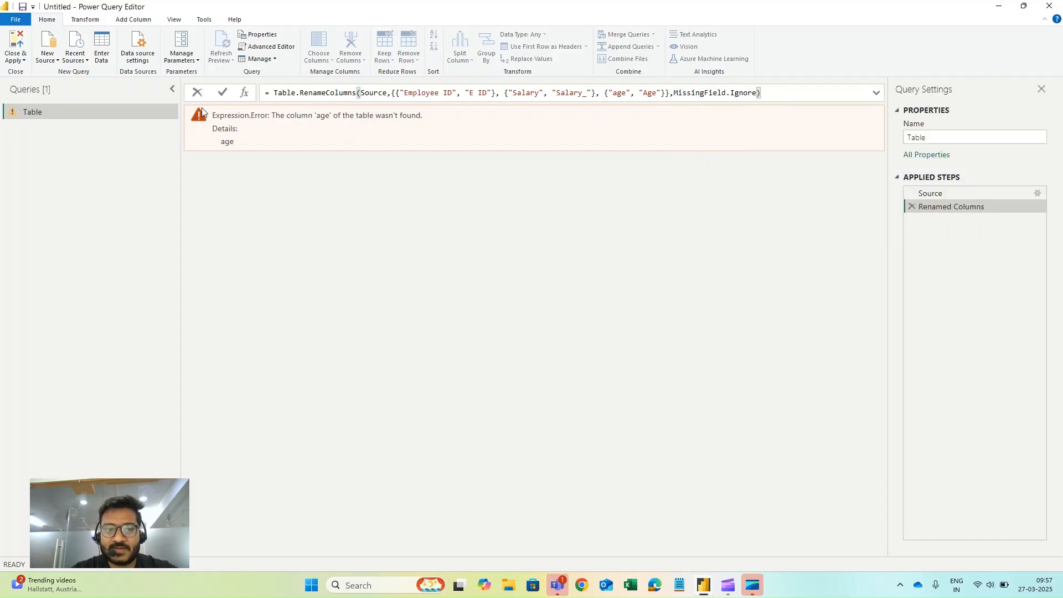
click(224, 93)
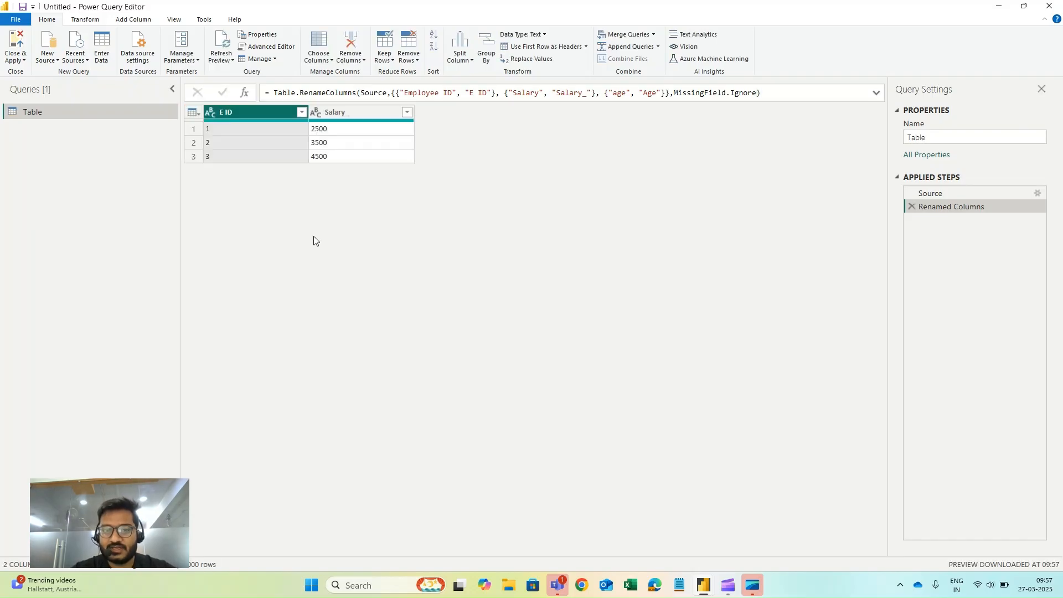
Step: Review the MissingField.Ignore argument in the Renamed Columns formula
click(611, 93)
drag(611, 93, 754, 93)
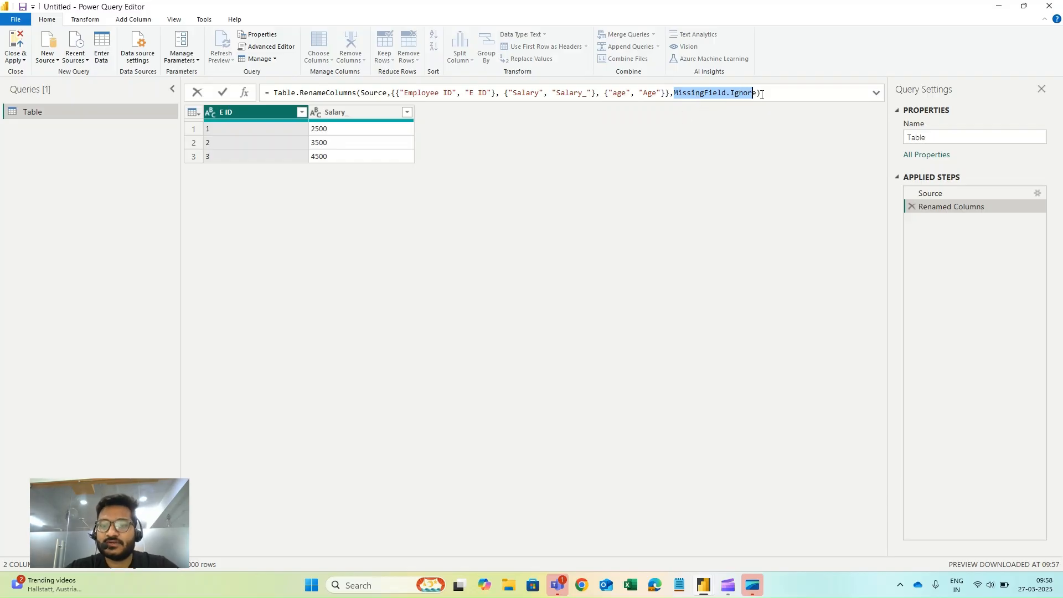
key(End)
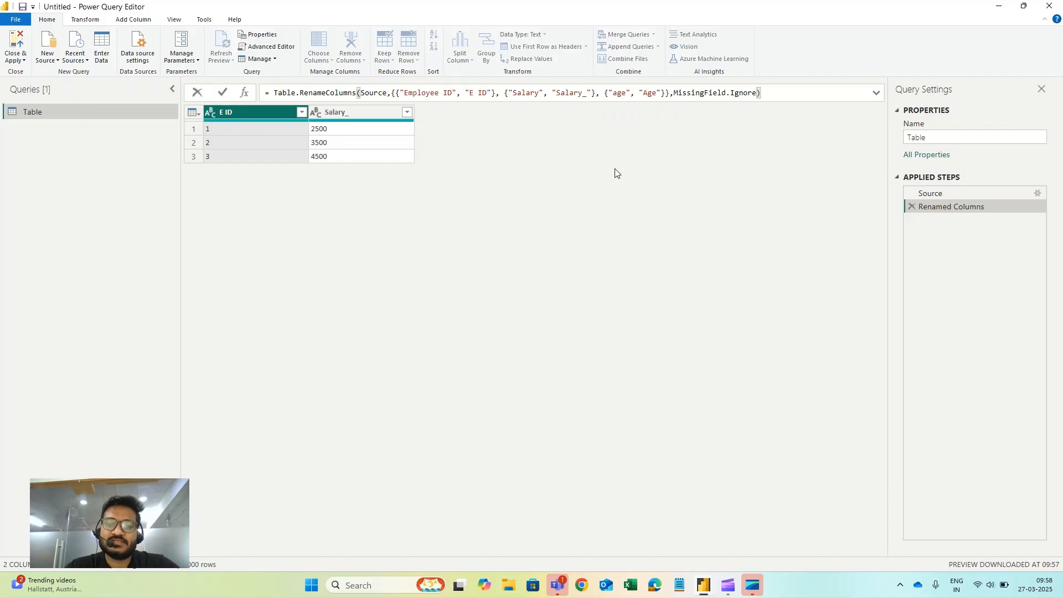